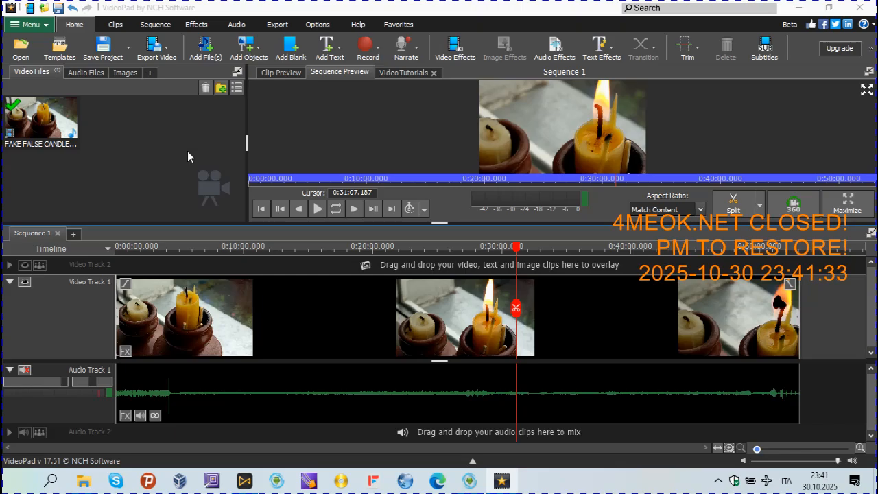
Examine the MP4 encoding settings for a video export to the local computer and cancel the export.
left_click(170, 55)
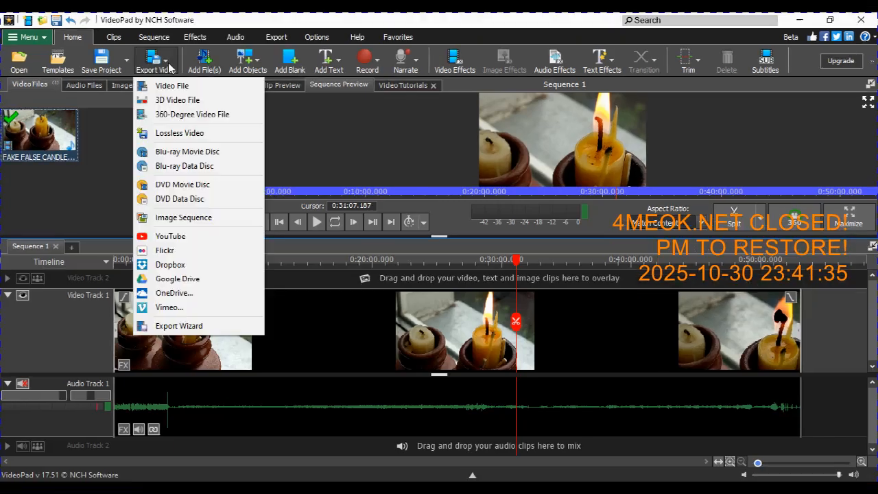
left_click(175, 119)
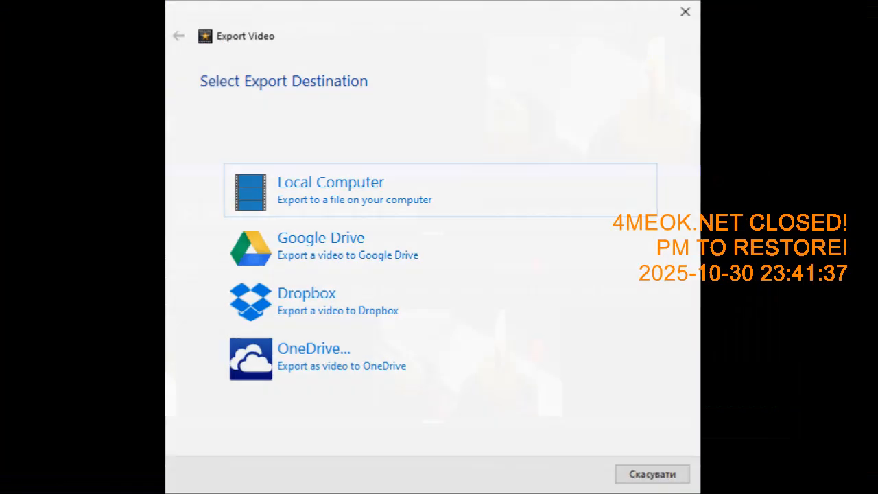
left_click(324, 199)
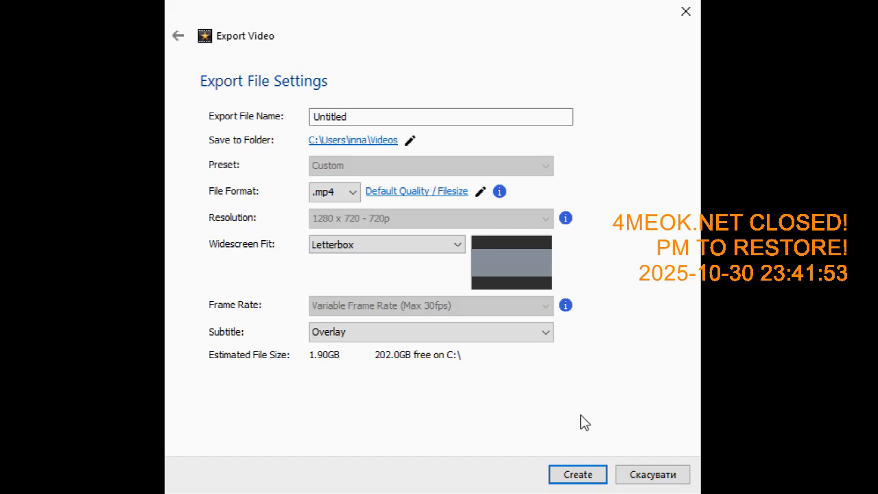
left_click(427, 192)
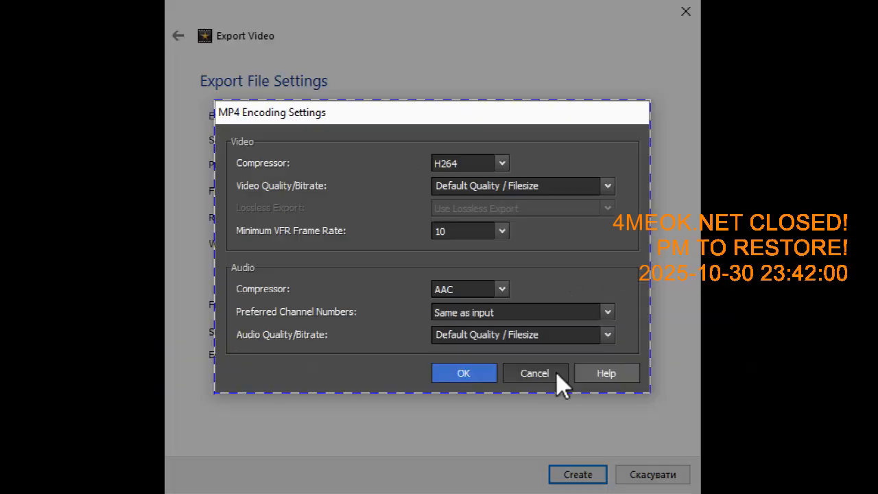
left_click(638, 462)
left_click(635, 475)
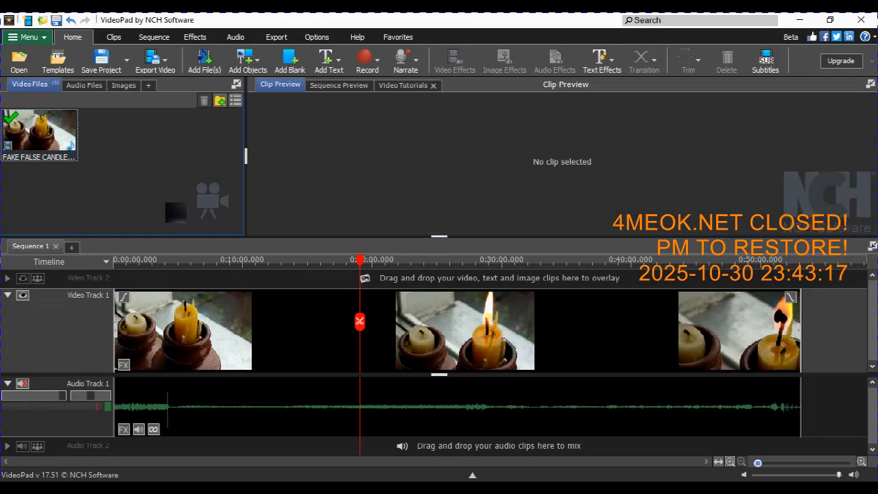
Add a Motion Blur video effect to the candle clip on Video Track 1.
left_click(270, 326)
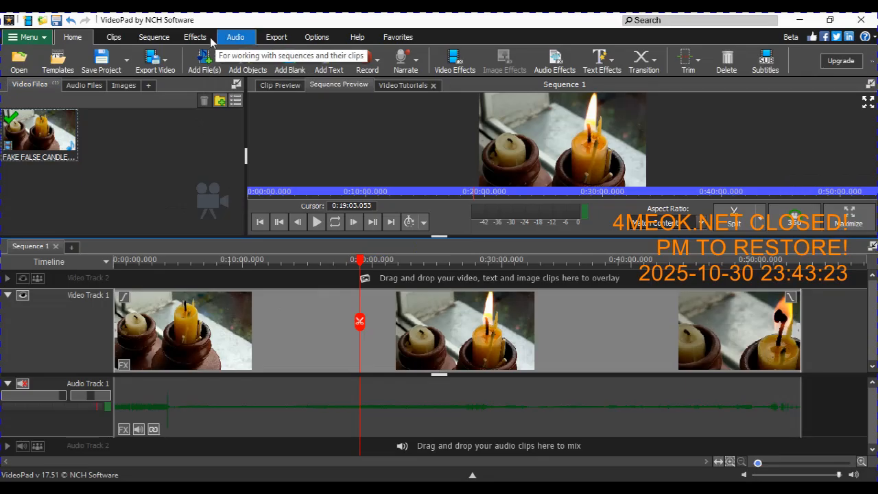
left_click(187, 38)
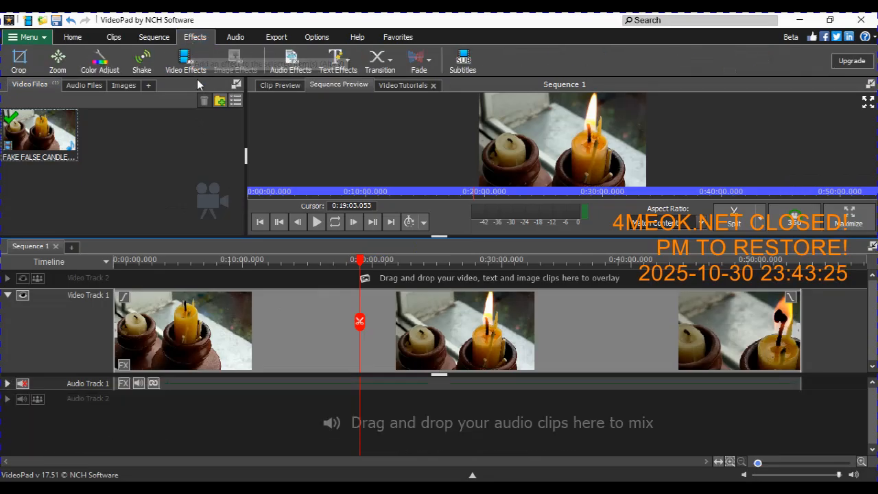
left_click(193, 72)
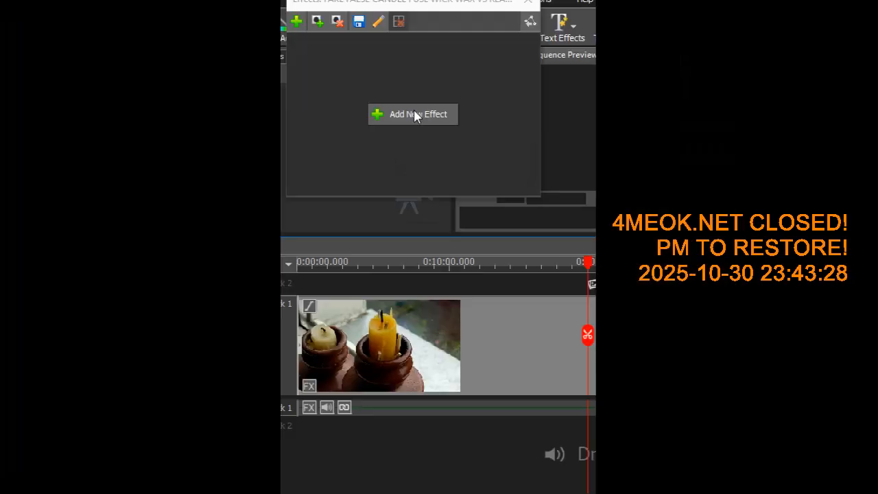
left_click(414, 114)
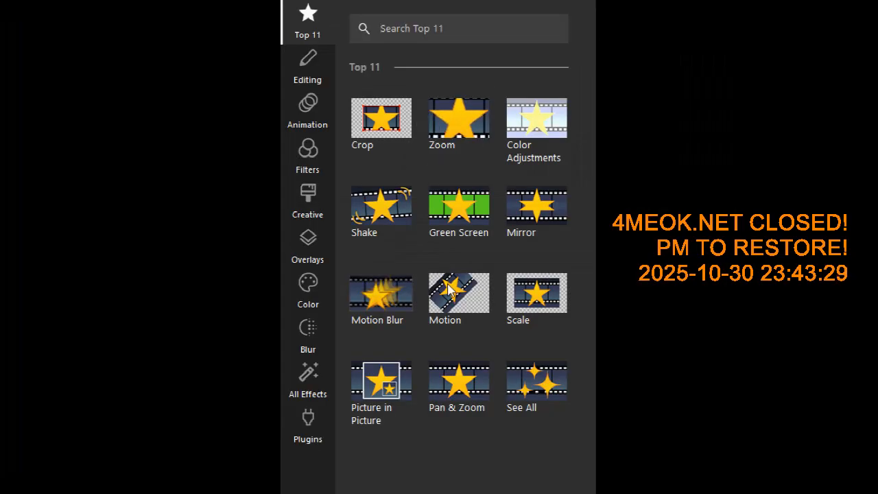
left_click(396, 305)
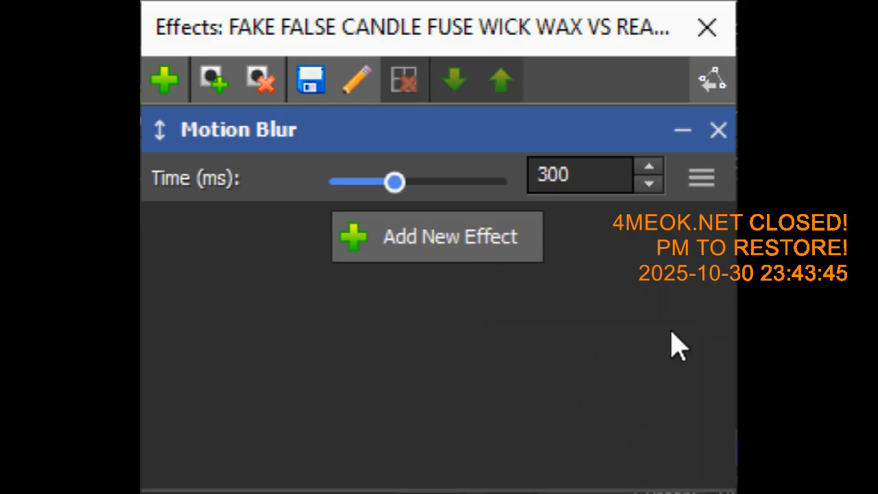
Add a circular mask to the candle clip's effects and position it at horizontal 0.76 and vertical 0.67.
left_click(215, 95)
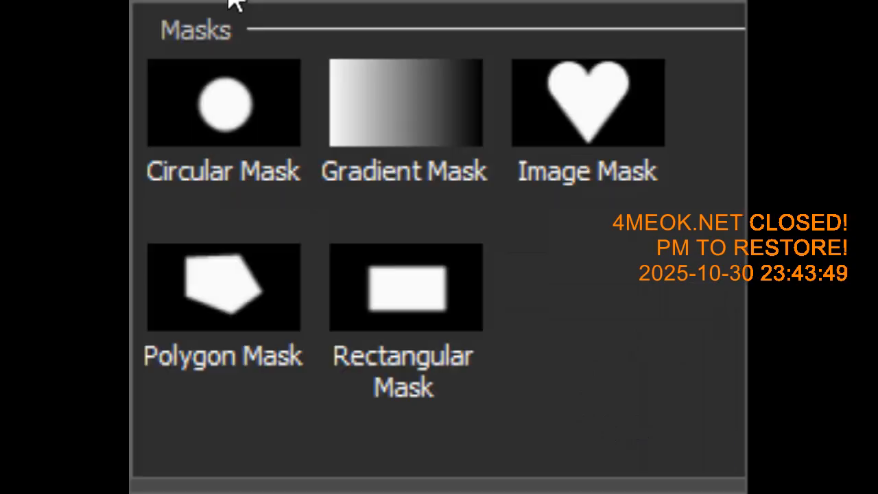
left_click(215, 117)
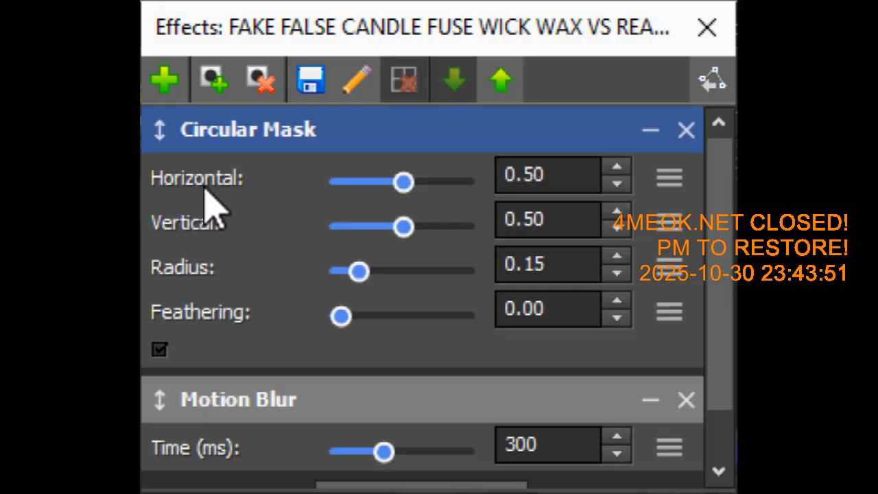
left_click_drag(557, 146, 589, 157)
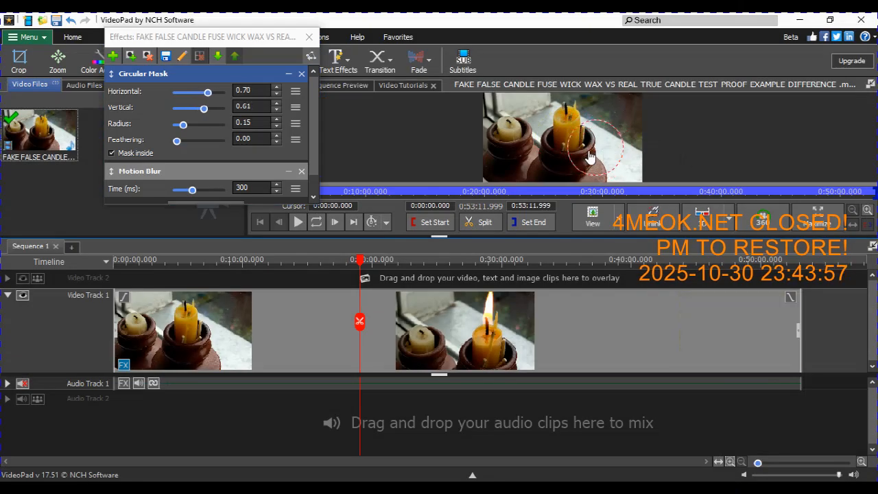
left_click(537, 262)
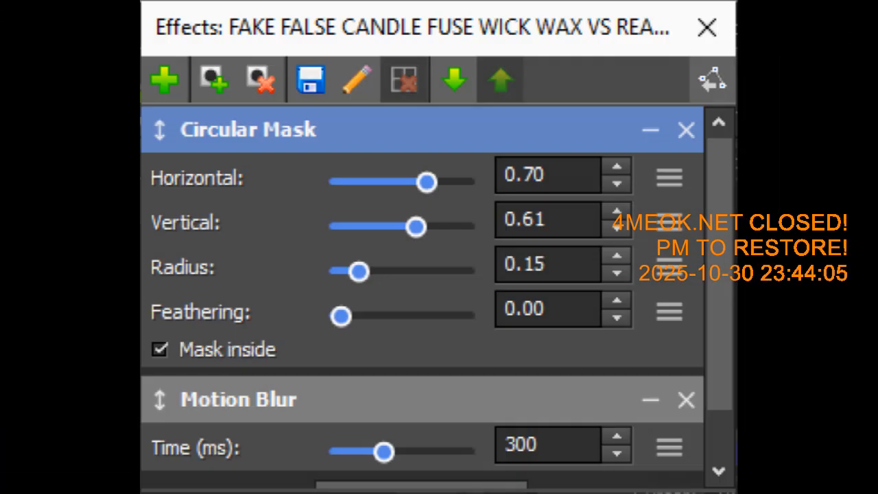
left_click_drag(607, 168, 617, 173)
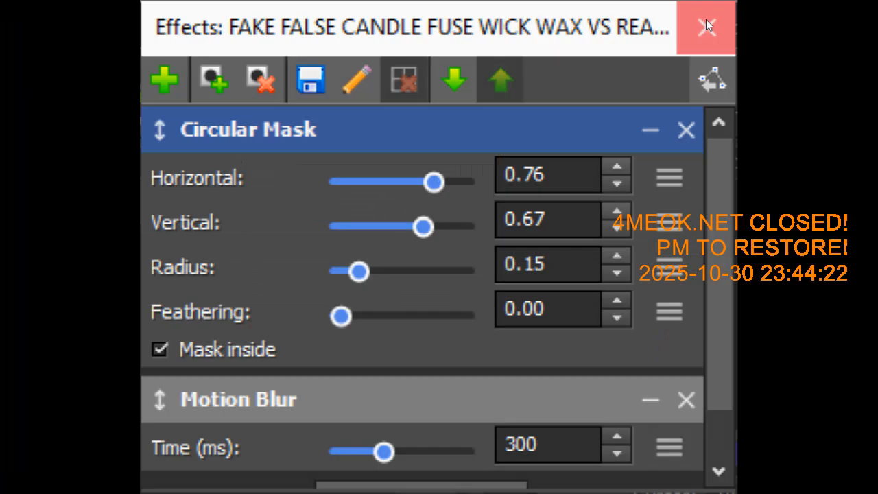
left_click(308, 38)
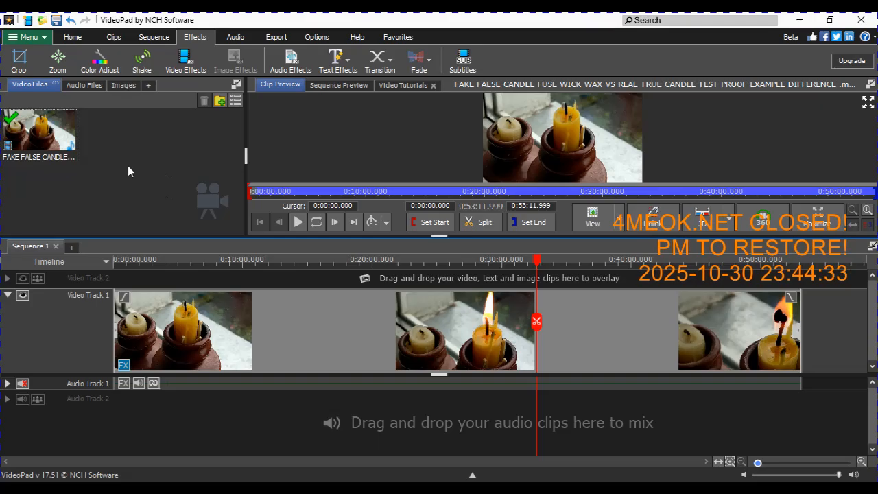
left_click(73, 37)
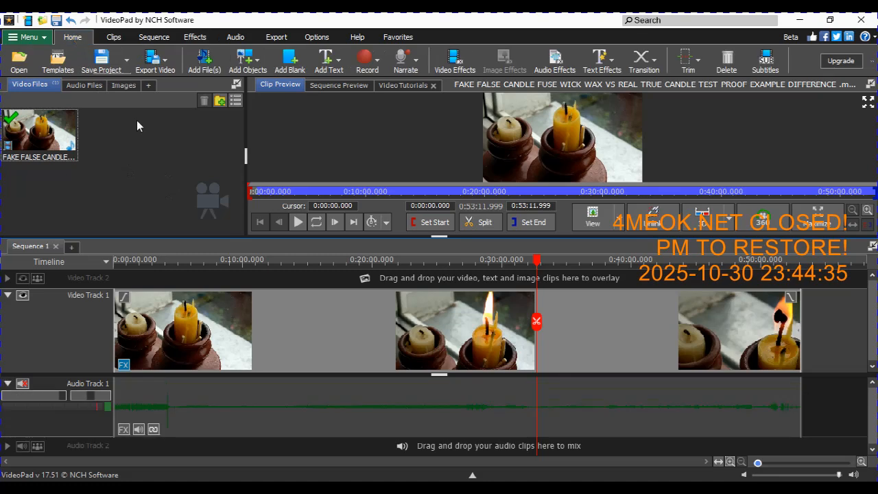
left_click(165, 65)
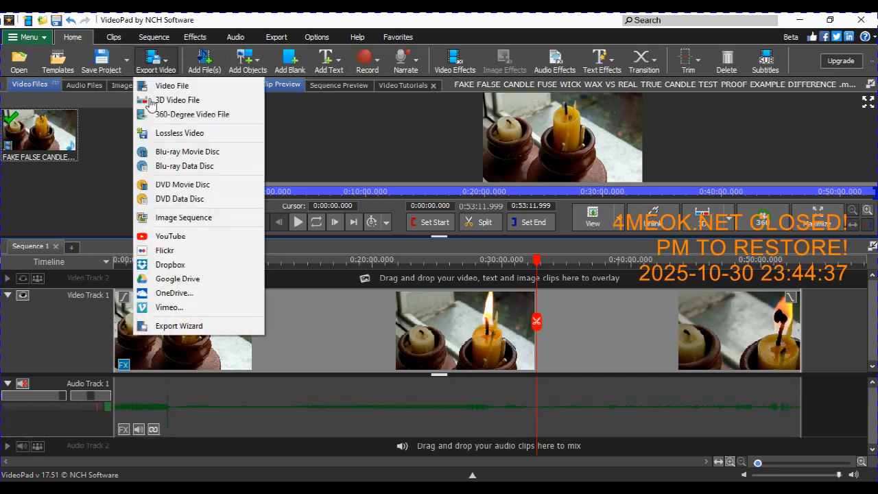
left_click(250, 23)
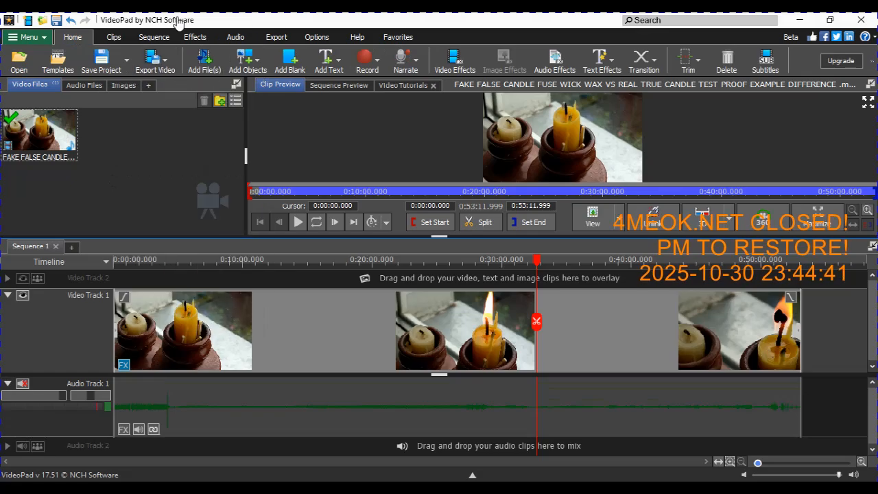
left_click(167, 66)
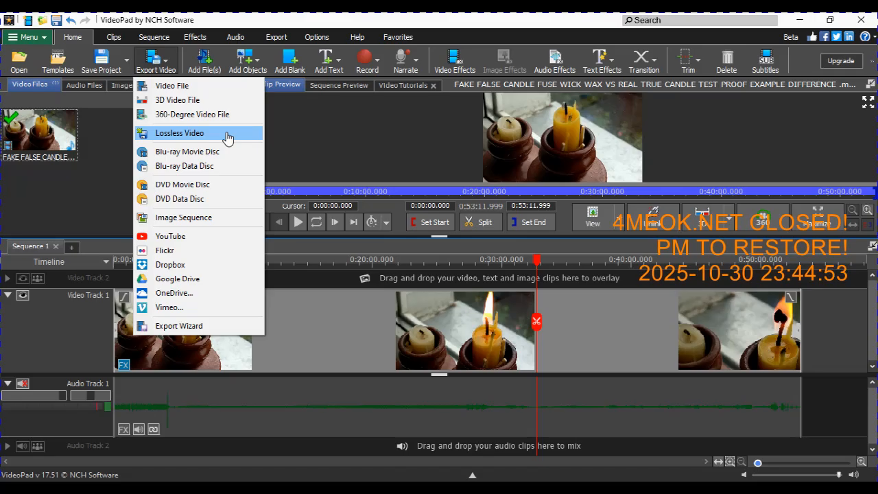
left_click(412, 19)
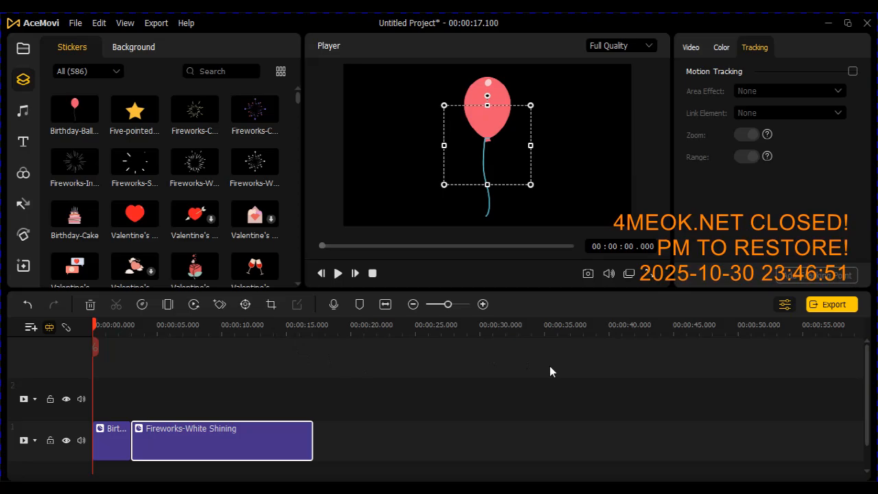
In AceMovi, play part of the sticker timeline and look through the selected fireworks clip's video and color settings.
key("space")
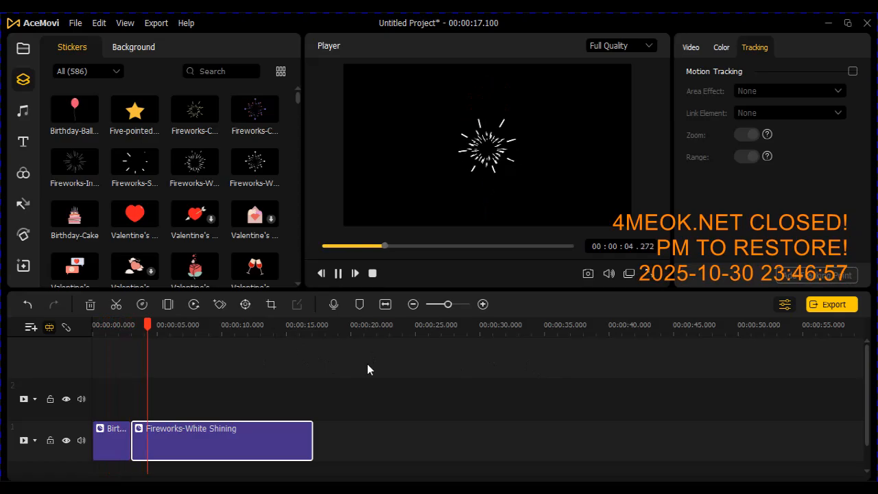
key("space")
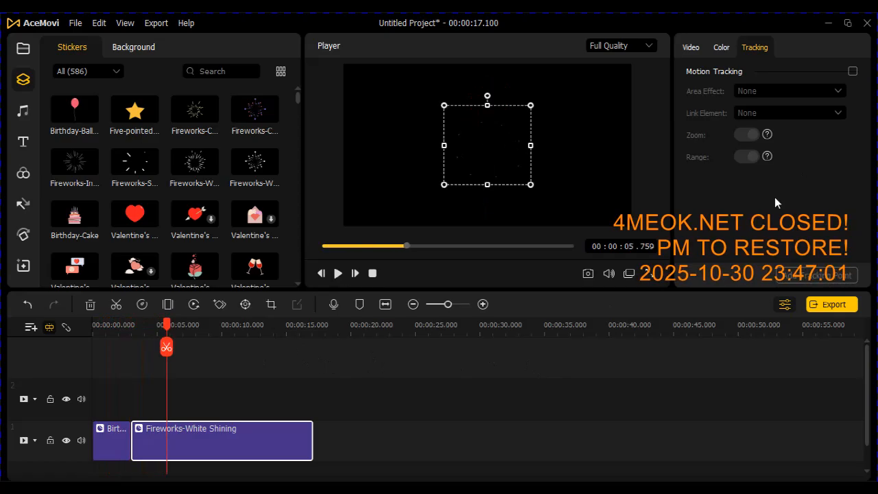
left_click(689, 47)
left_click(719, 45)
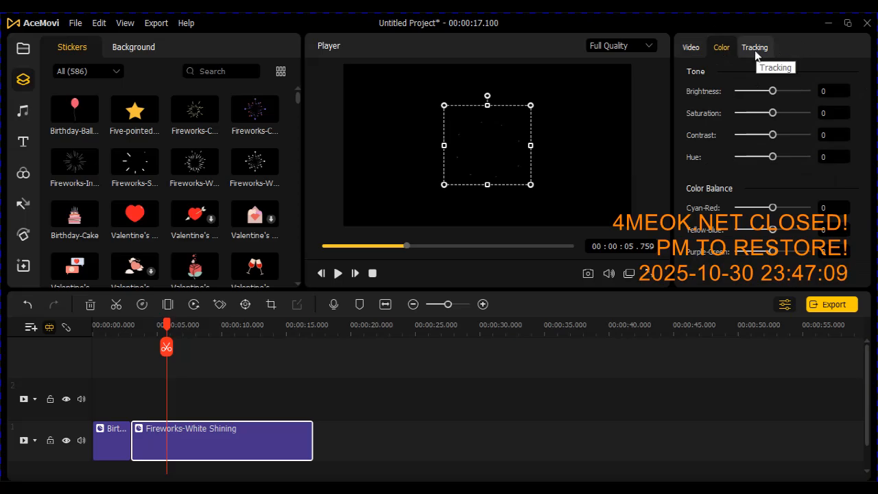
Enable motion tracking on the Fireworks-White Shining clip with Mosaic as the area effect.
left_click(754, 50)
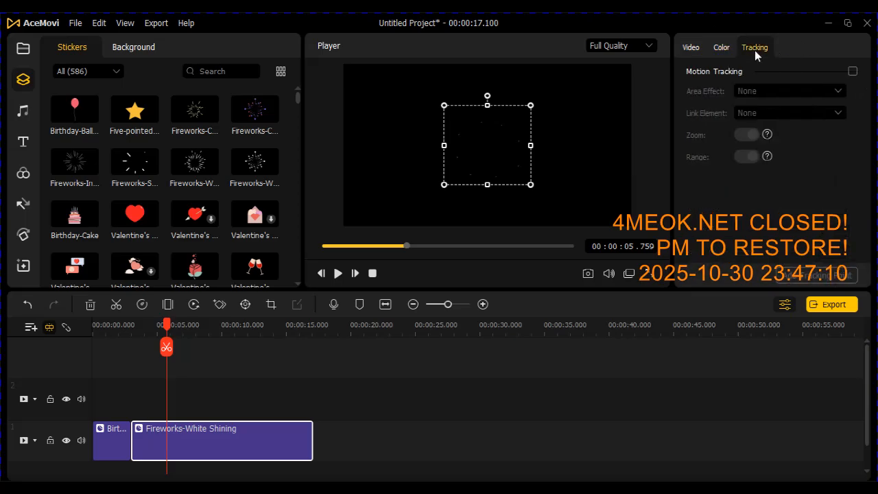
left_click(853, 72)
left_click(828, 90)
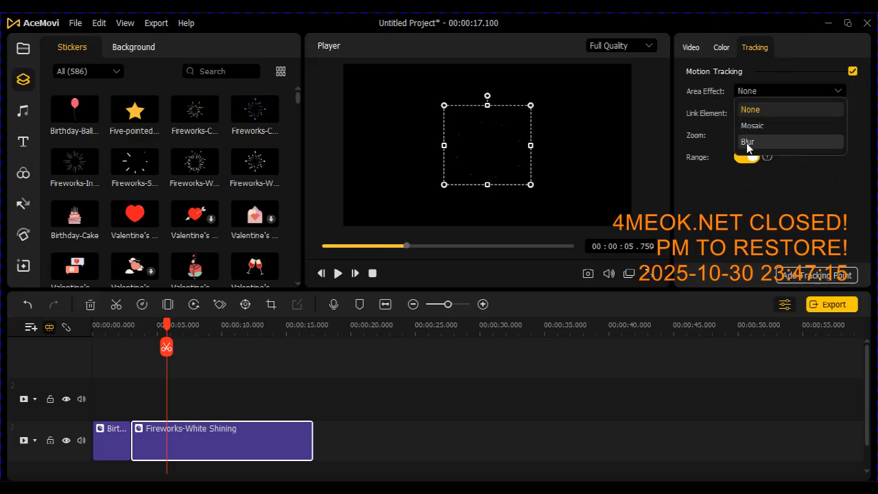
left_click(770, 126)
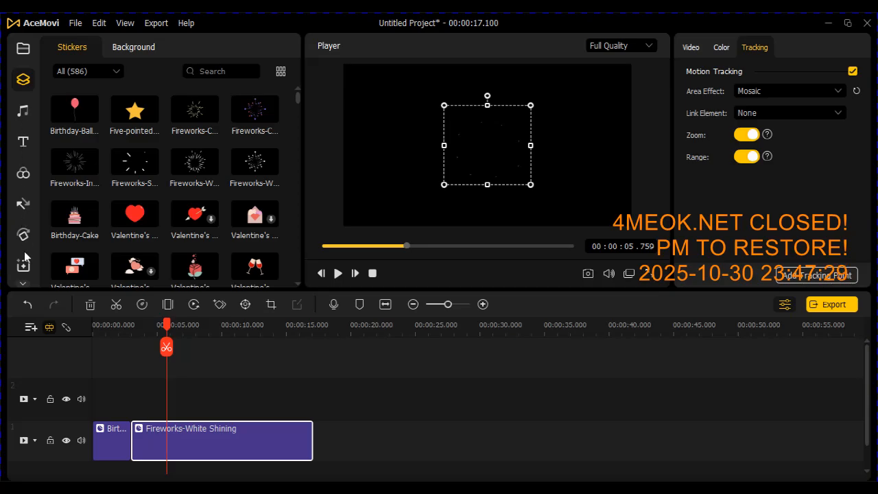
Browse the text, music and filter libraries and look through the sticker collection.
left_click(23, 143)
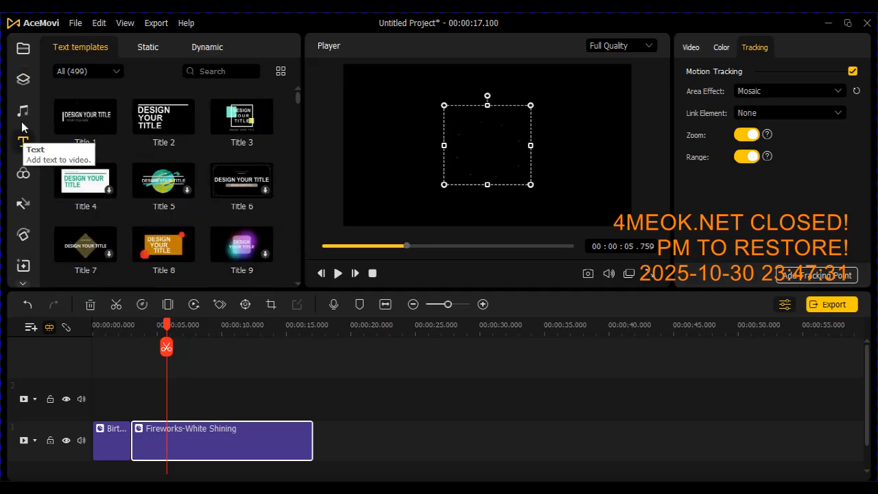
left_click(22, 111)
left_click(25, 83)
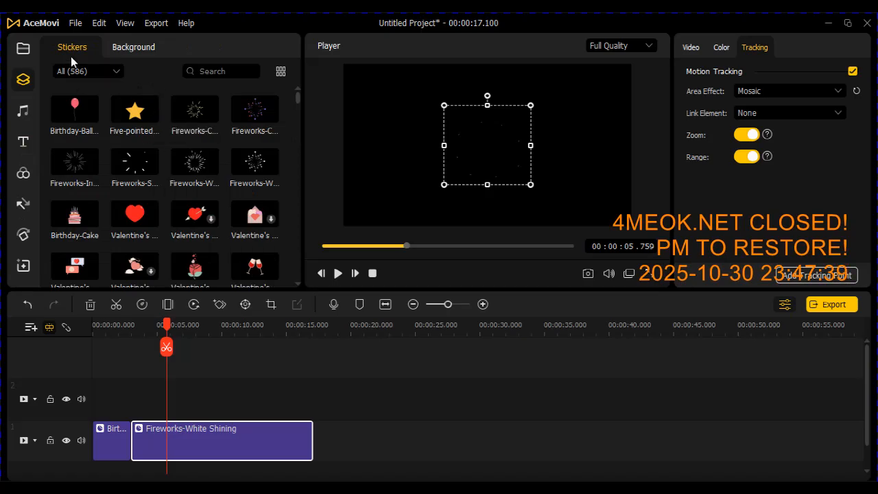
left_click(23, 108)
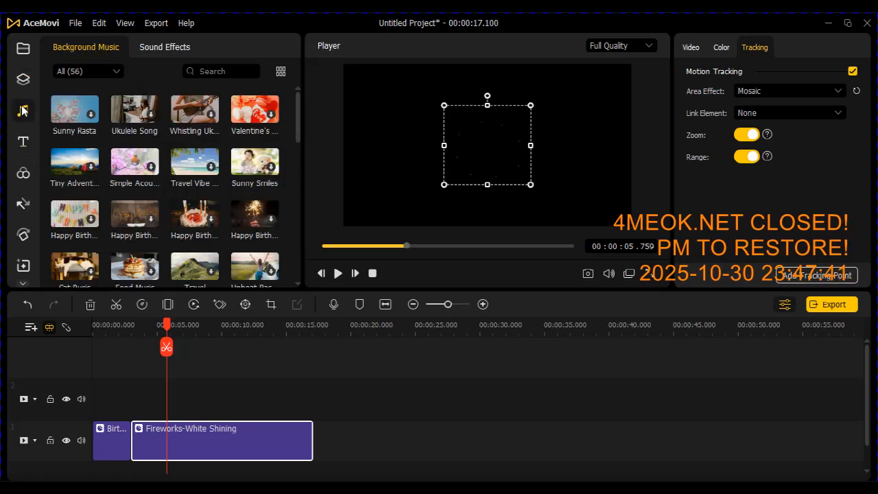
left_click(23, 143)
left_click(23, 174)
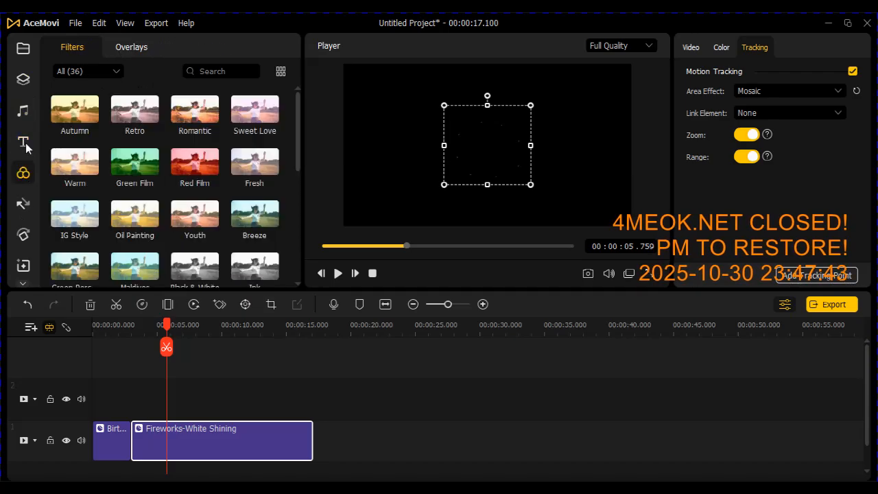
left_click(24, 81)
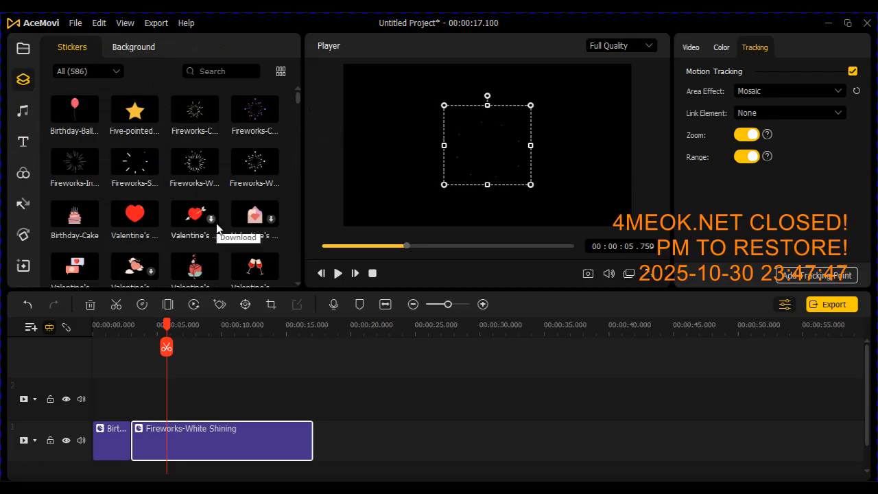
left_click_drag(299, 98, 300, 168)
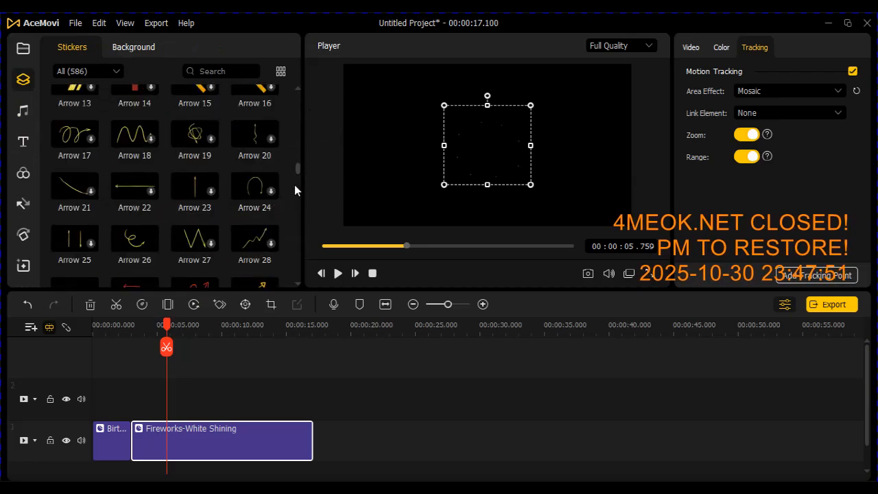
left_click_drag(297, 167, 297, 184)
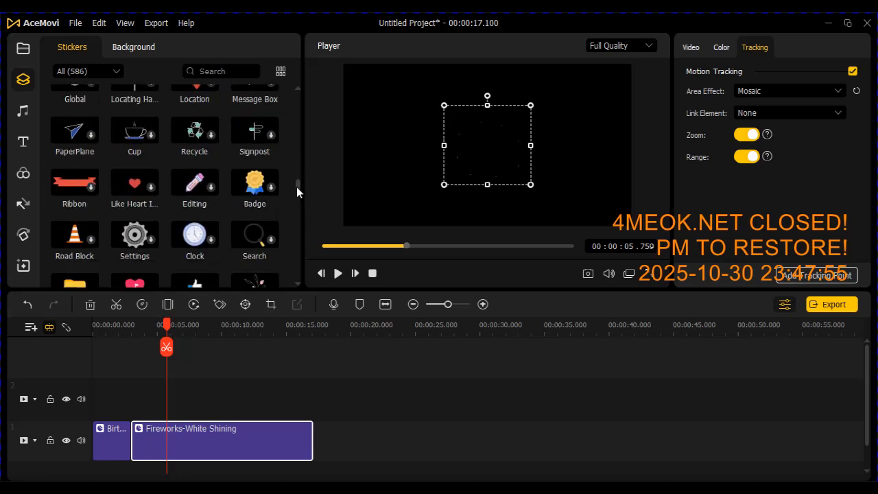
left_click_drag(297, 187, 296, 241)
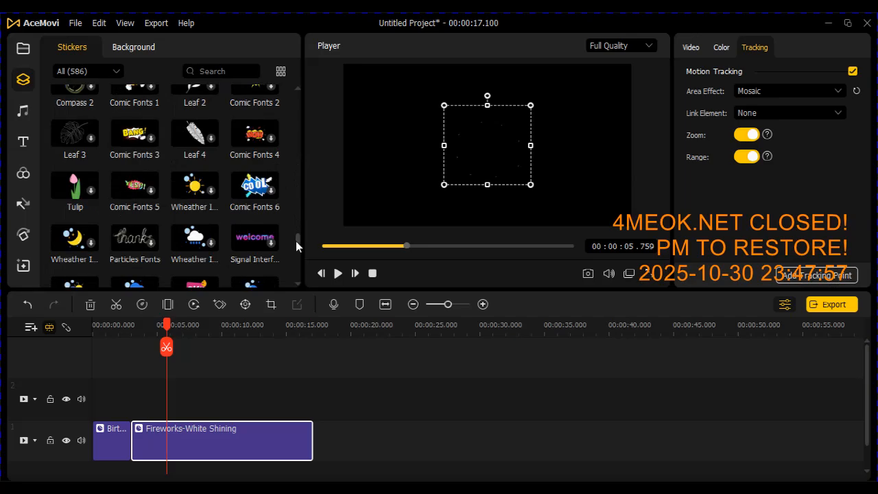
Look further through the full sticker collection, from the fireworks and Valentine's stickers to the Youtube ones and back.
left_click_drag(296, 241, 299, 97)
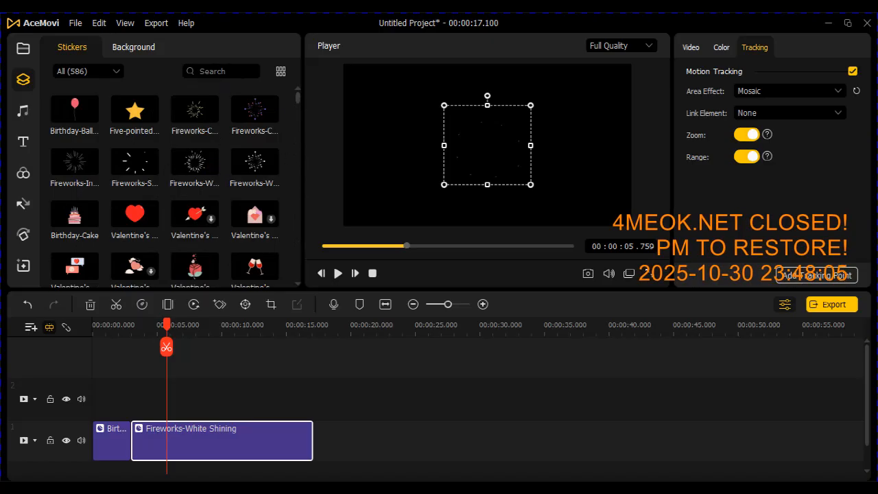
mouse_move(297, 99)
left_mouse_down()
mouse_move(297, 151)
mouse_move(299, 97)
left_mouse_up()
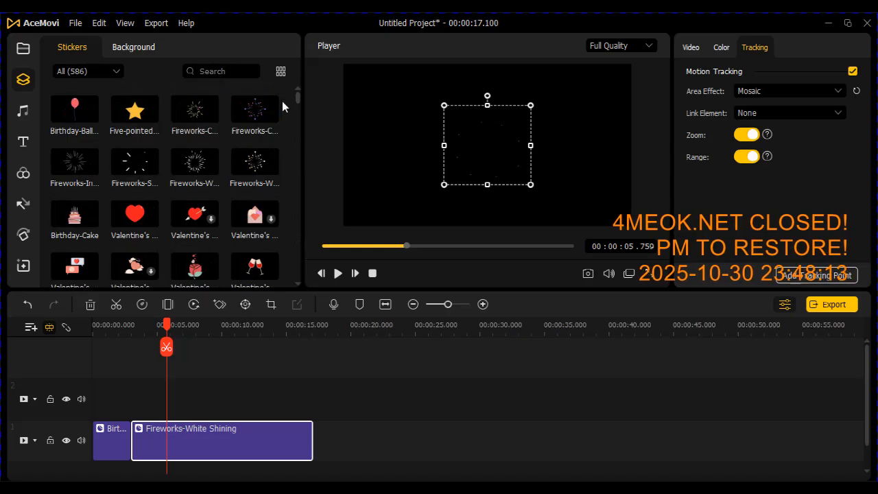
left_click_drag(296, 96, 297, 220)
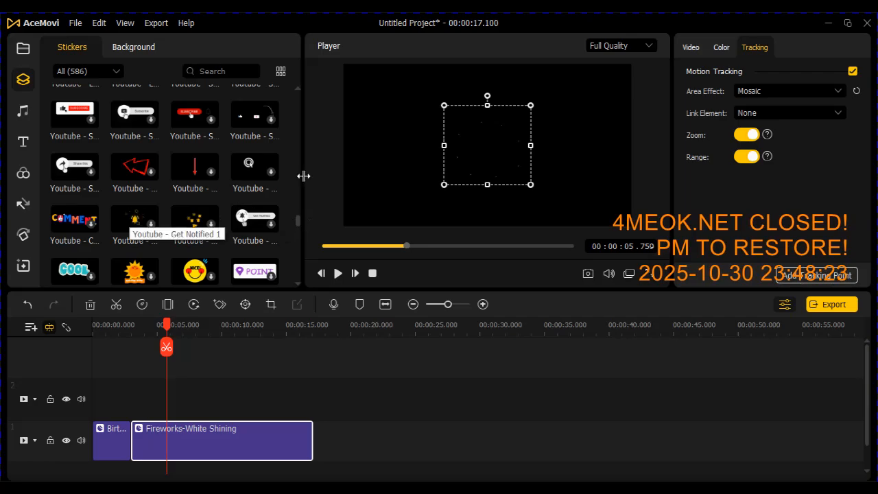
left_click_drag(296, 221, 316, 82)
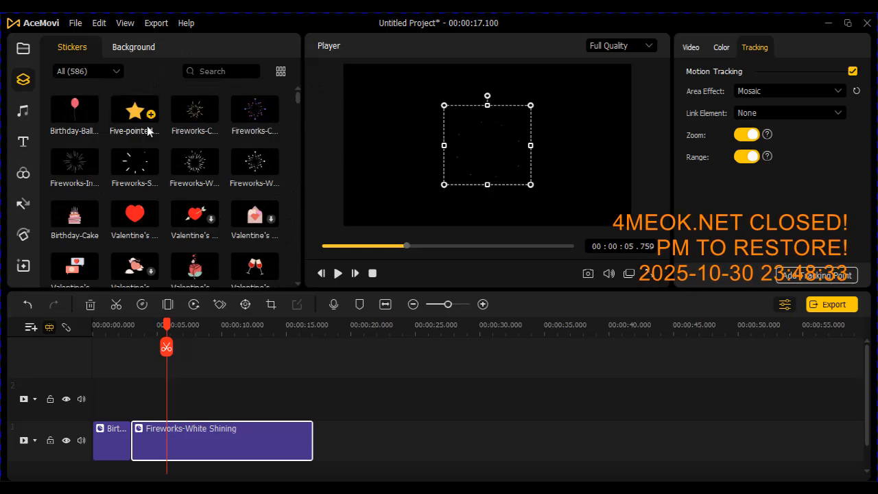
mouse_move(297, 95)
left_mouse_down()
mouse_move(297, 220)
mouse_move(304, 96)
left_mouse_up()
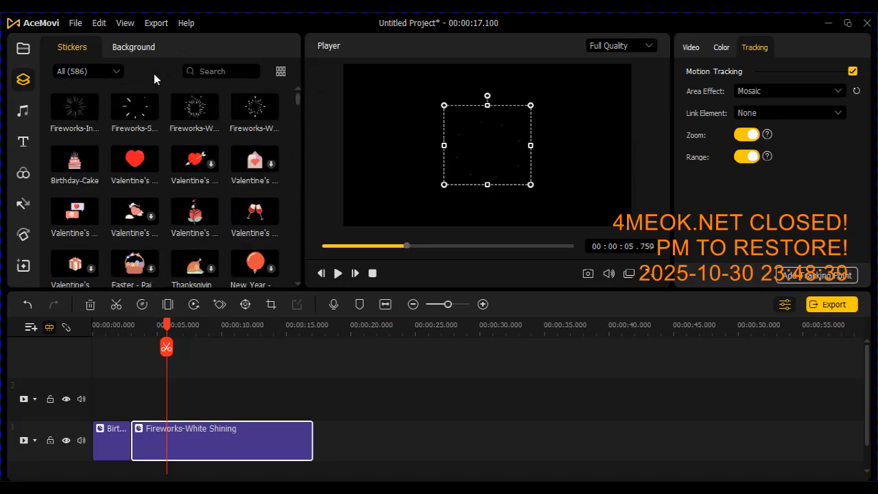
mouse_move(82, 113)
left_click_drag(298, 97, 299, 90)
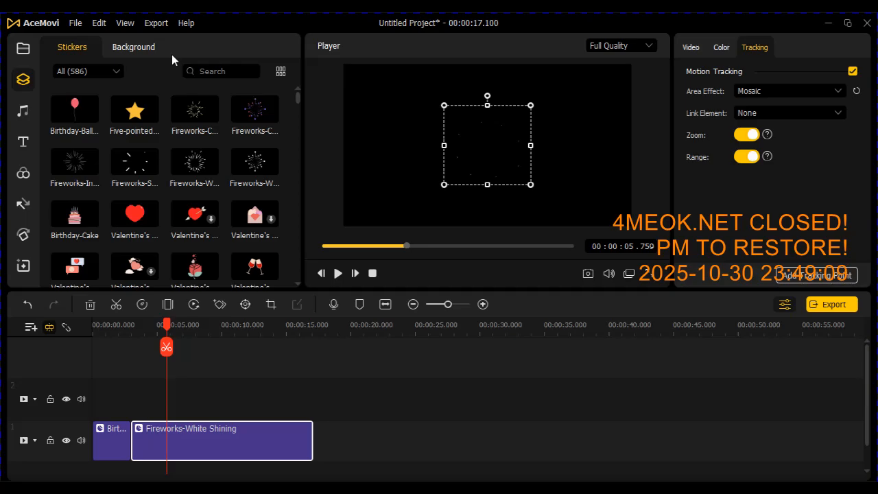
Open the project's export settings and review the quality presets offered for the local MP4 output.
left_click(832, 304)
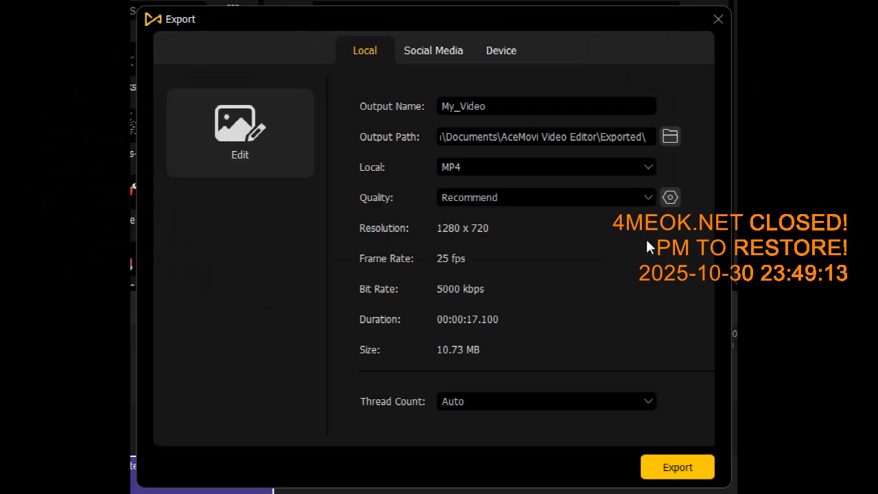
left_click(652, 199)
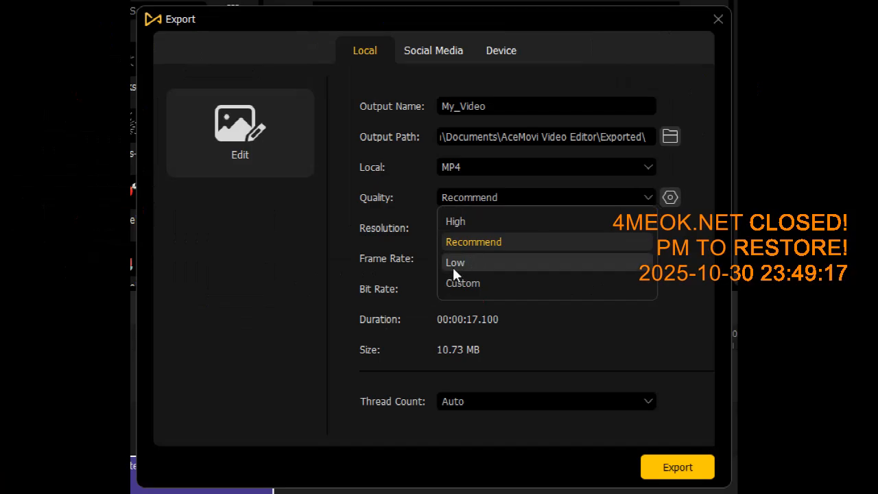
left_click(580, 320)
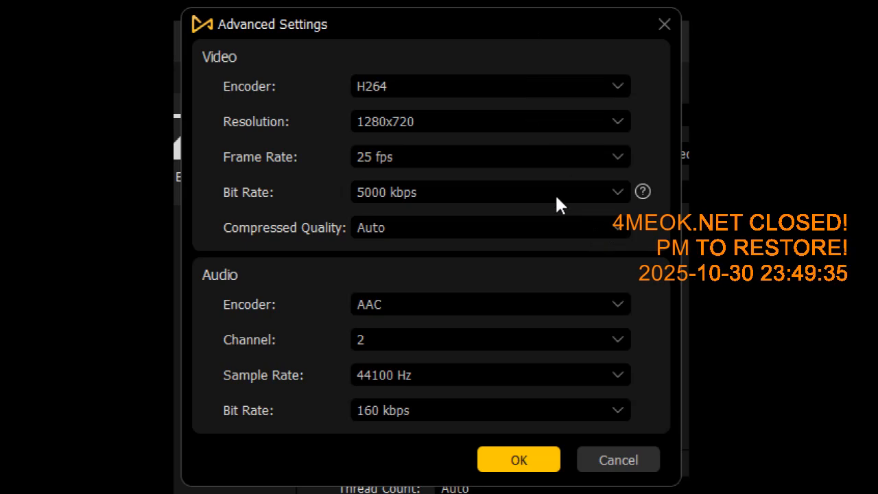
Examine the advanced video encoder, resolution, frame rate, bit rate and compressed quality options, and leave the export settings without exporting.
left_click(630, 82)
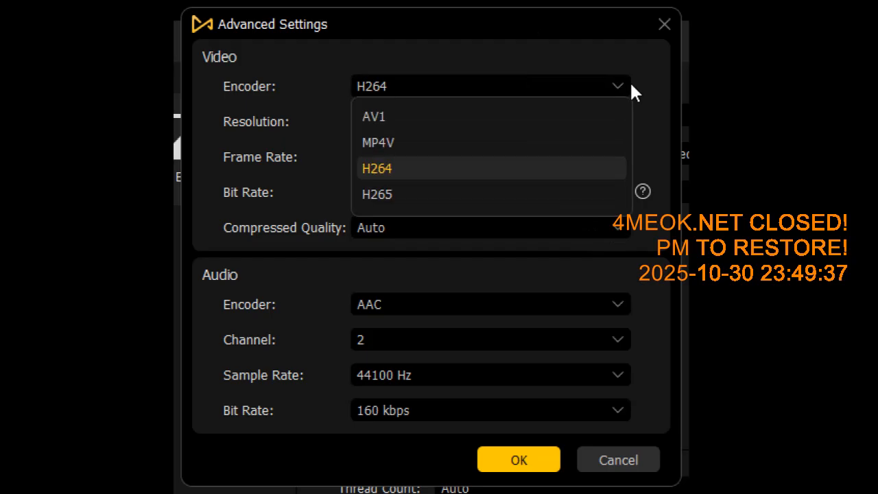
left_click(630, 85)
left_click(628, 128)
left_click(629, 127)
left_click(626, 158)
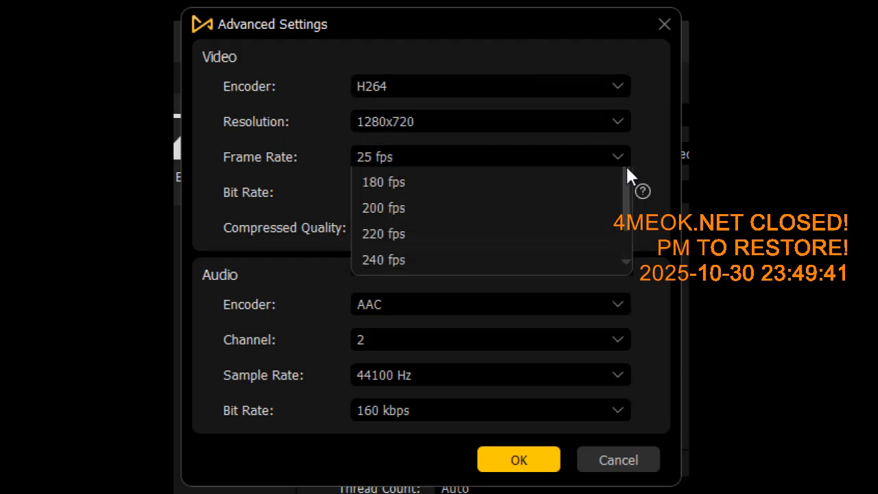
left_click(626, 159)
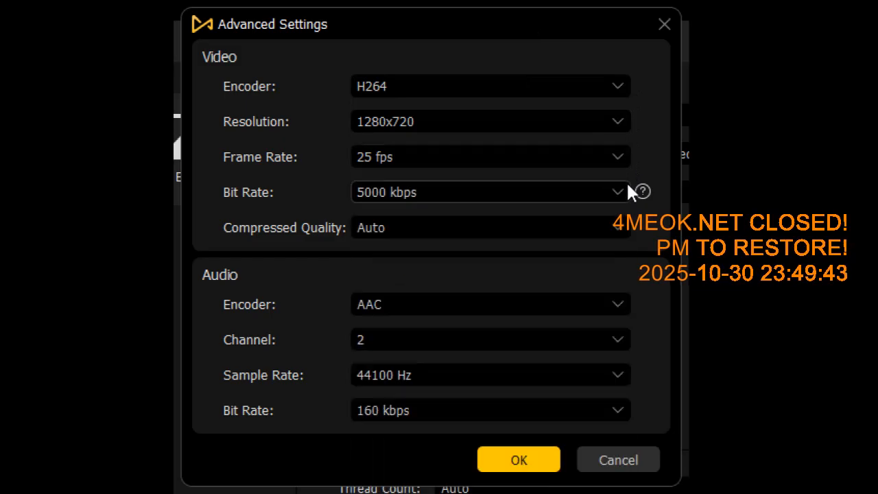
left_click(628, 191)
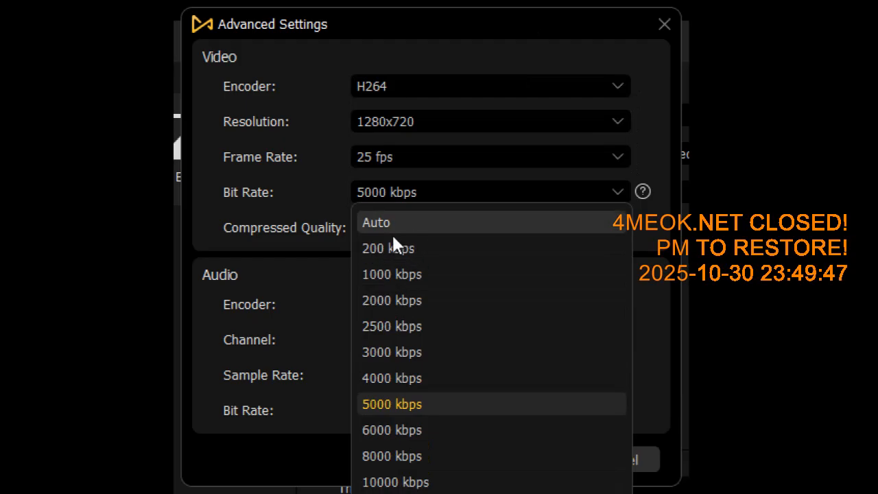
left_click(625, 192)
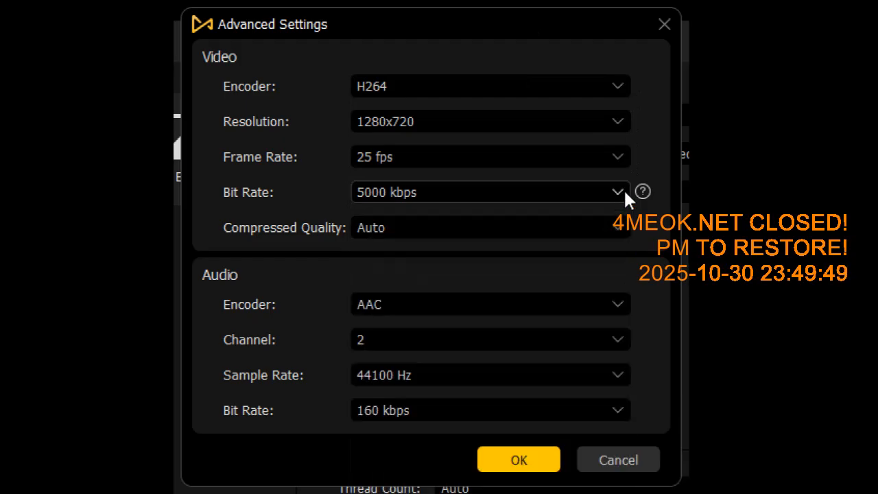
left_click(625, 225)
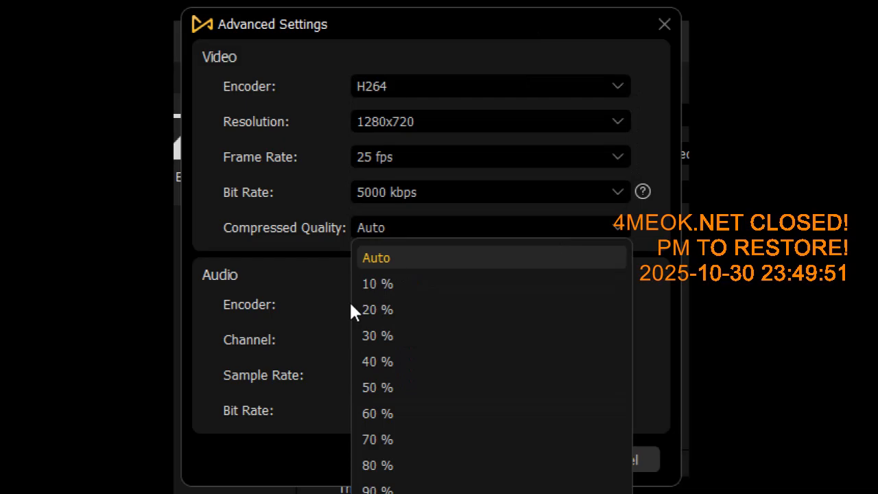
left_click(627, 227)
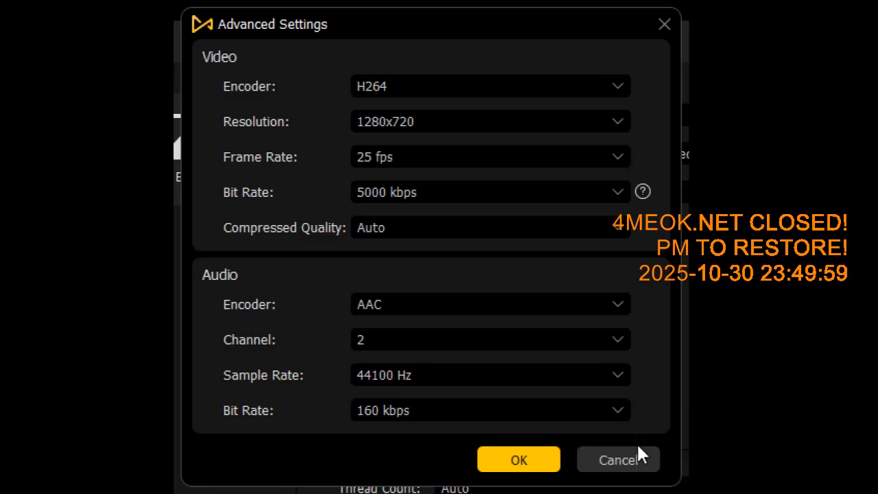
left_click(636, 461)
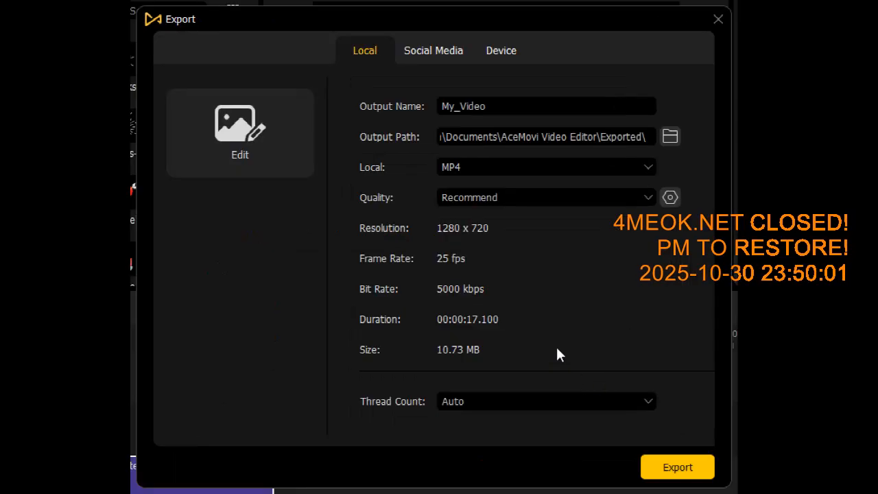
left_click(718, 19)
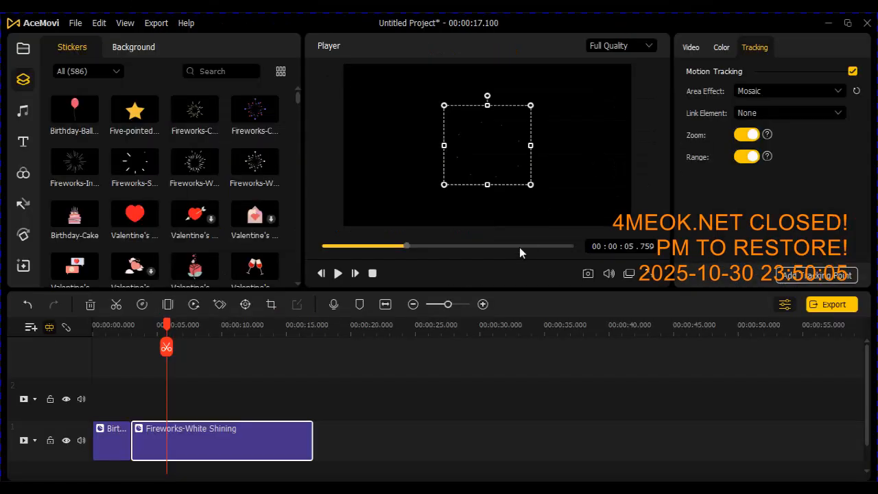